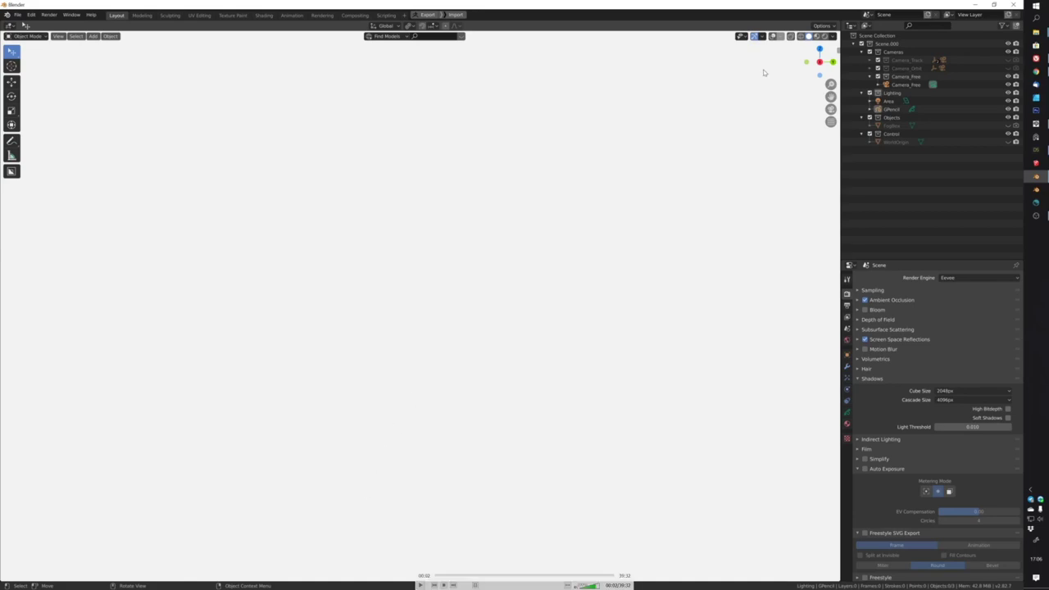
# - Resume the tutorial to watch the dinosaur sketch inked on a new Grease Pencil layer
pyautogui.click(487, 539)
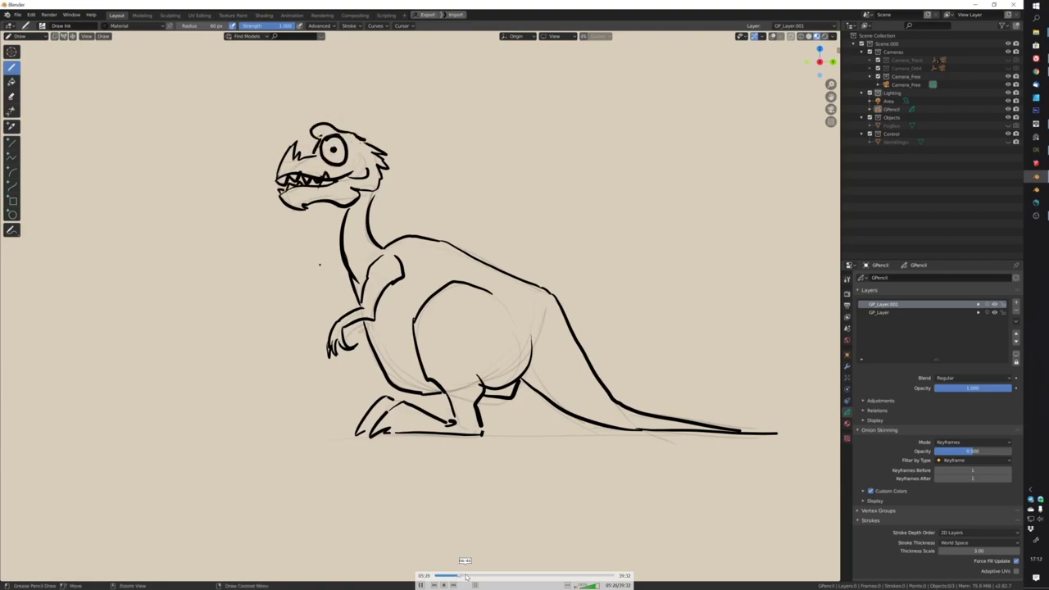
# - Skip ahead to the cube sculpted into the dinosaur's rounded torso and tapering tail
pyautogui.moveTo(466, 576); pyautogui.dragTo(468, 577)
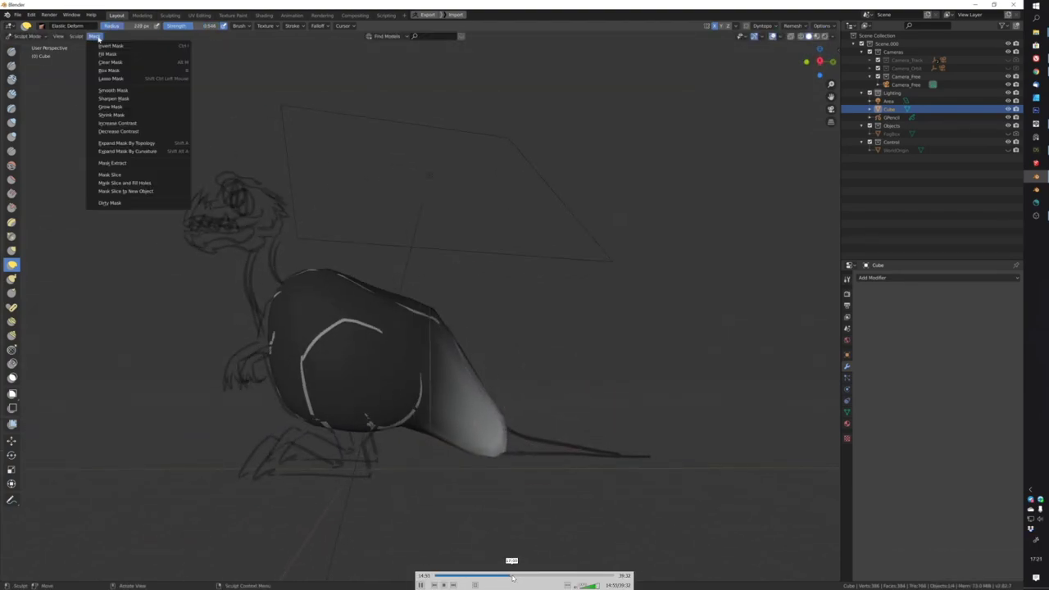
# - Scrub past the Mask menu to where the legs and feet are sculpted
pyautogui.moveTo(512, 578); pyautogui.dragTo(551, 578)
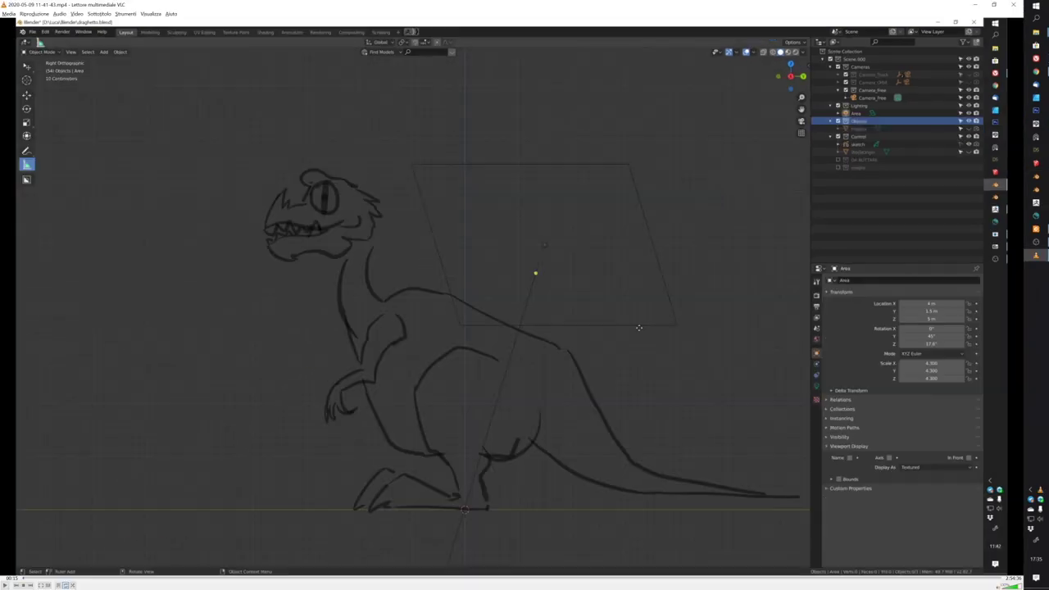
# - Resume playback to watch the body, arms and legs built as tube meshes
pyautogui.press('space')
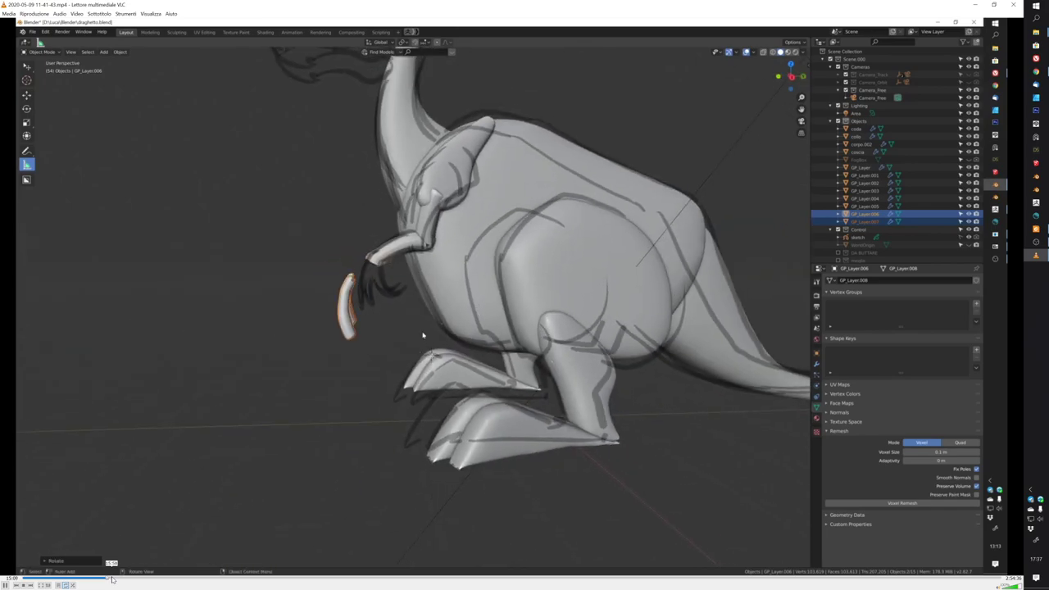
# - Skip through the tube-mesh limbs to the head sphere and lower jaw placement
pyautogui.click(115, 579)
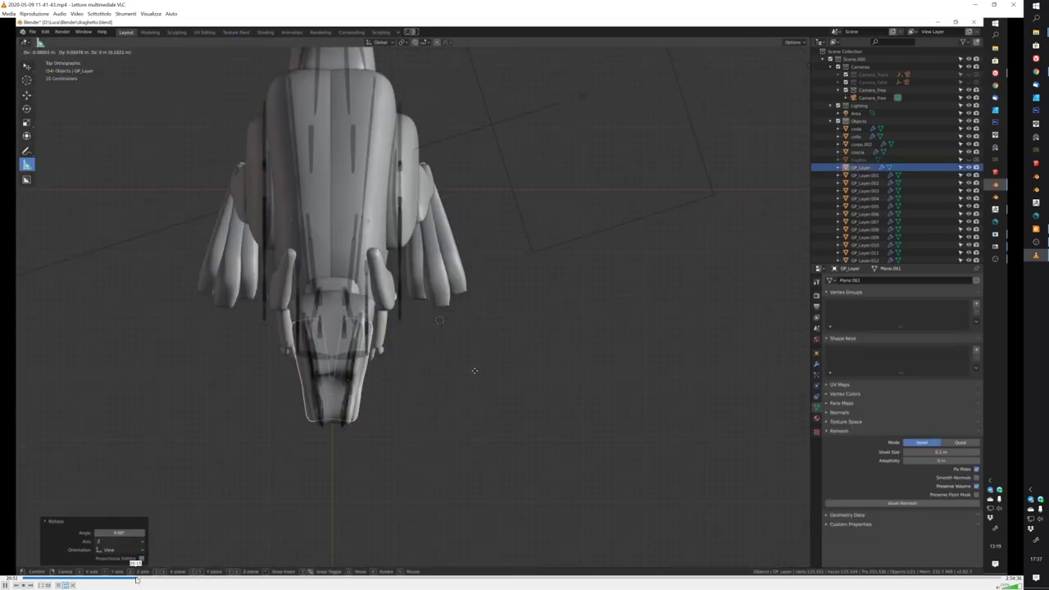
pyautogui.moveTo(136, 580); pyautogui.dragTo(150, 580)
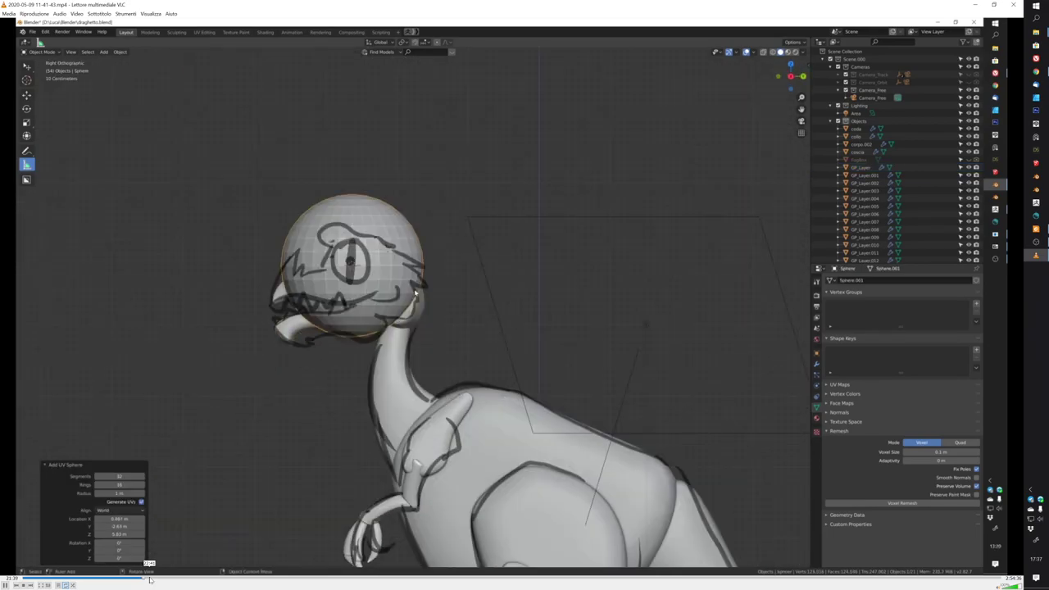
# - Skip through the Skin and Mirror head modelling to the finished head with teeth and horns
pyautogui.click(155, 579)
pyautogui.click(169, 580)
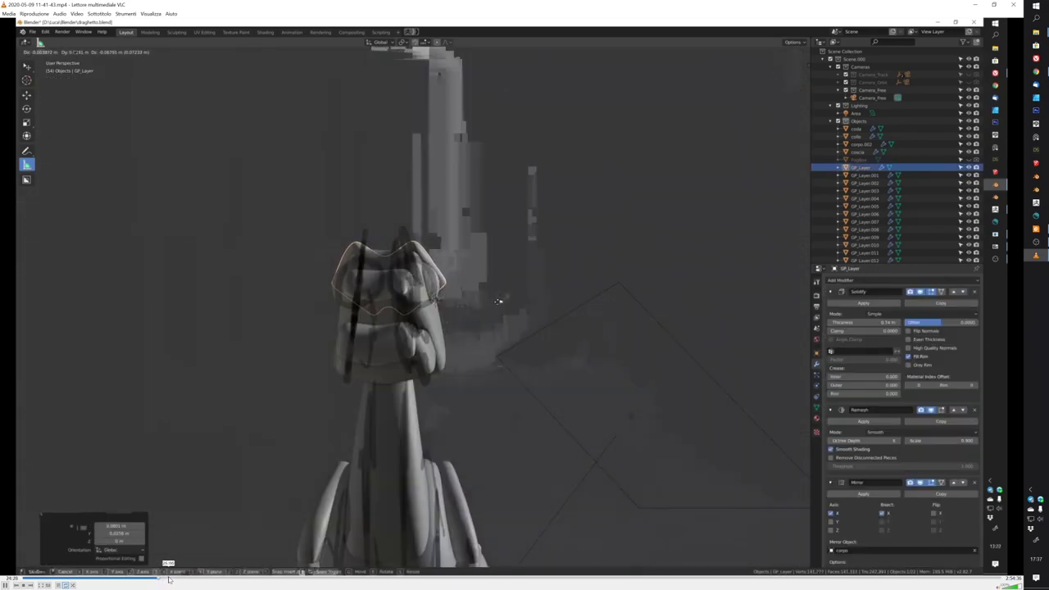
pyautogui.click(174, 579)
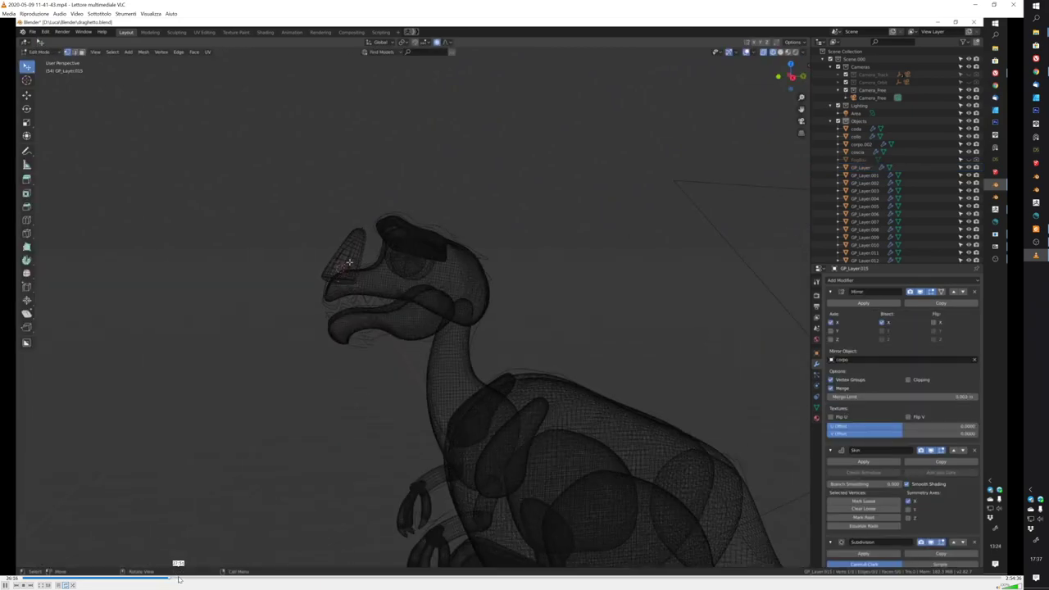
pyautogui.moveTo(179, 578); pyautogui.dragTo(190, 580)
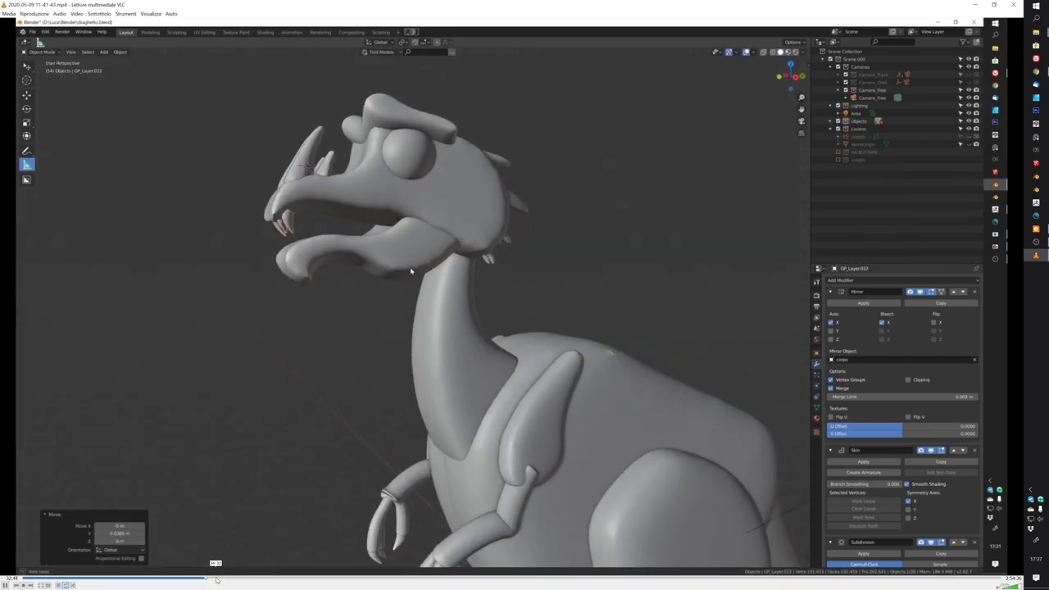
pyautogui.moveTo(205, 580); pyautogui.dragTo(216, 580)
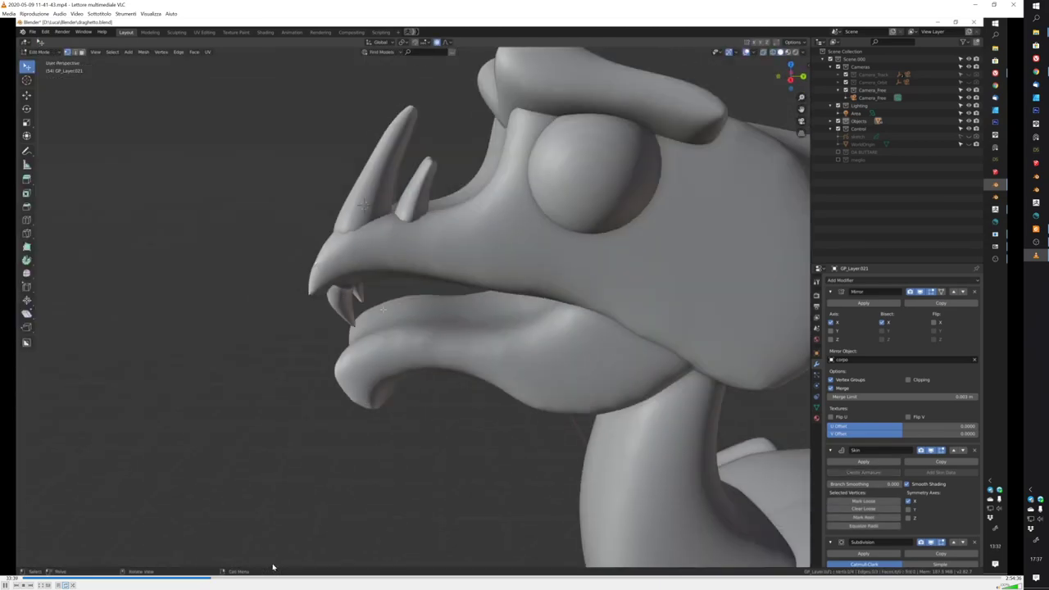
pyautogui.click(226, 580)
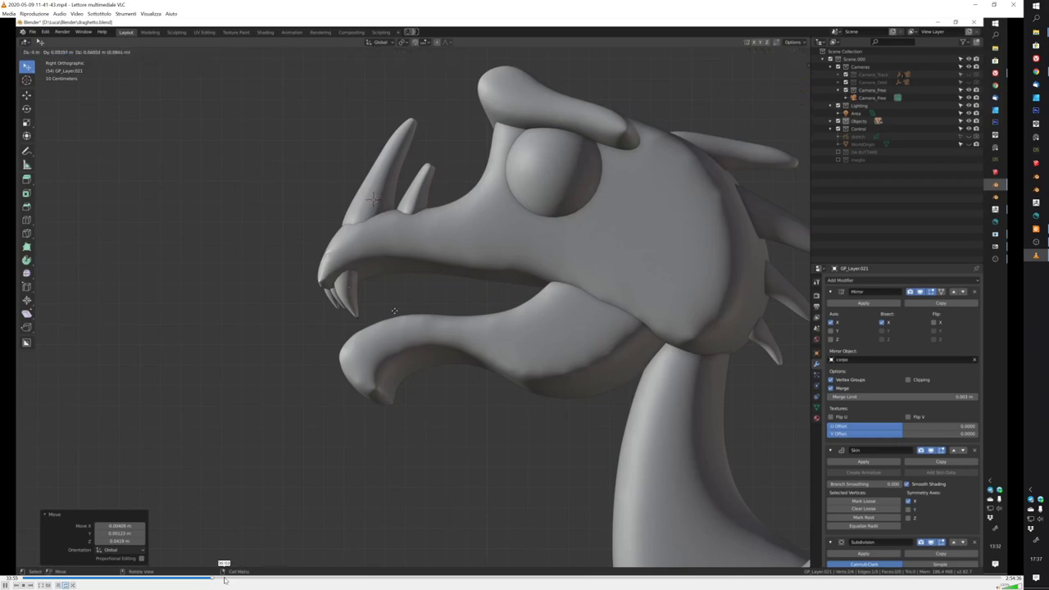
pyautogui.click(243, 581)
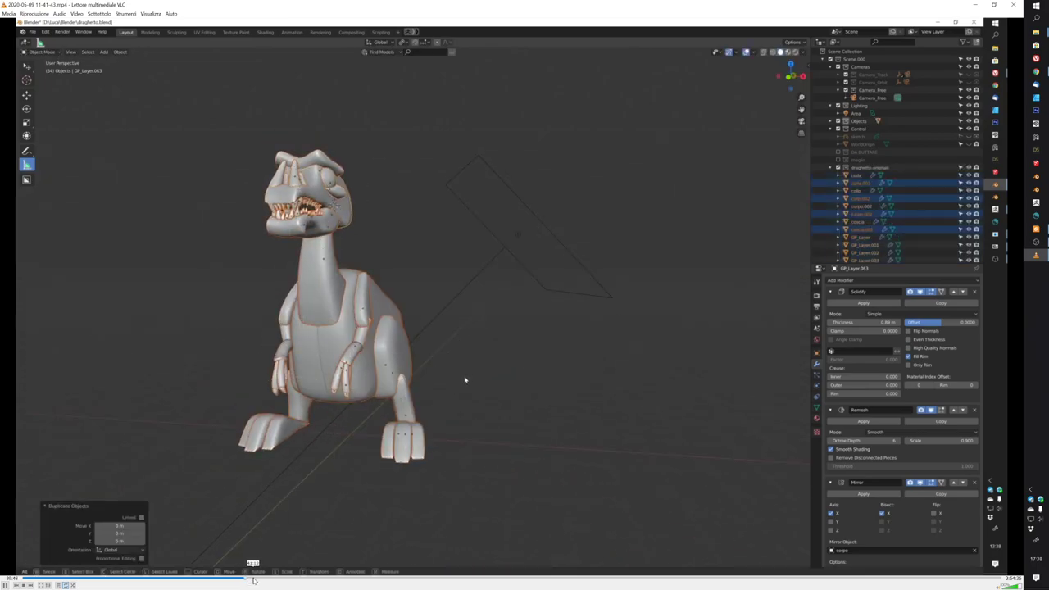
# - Jump past Duplicate Objects to the ZBrush section sculpting the clawed fingers
pyautogui.click(255, 581)
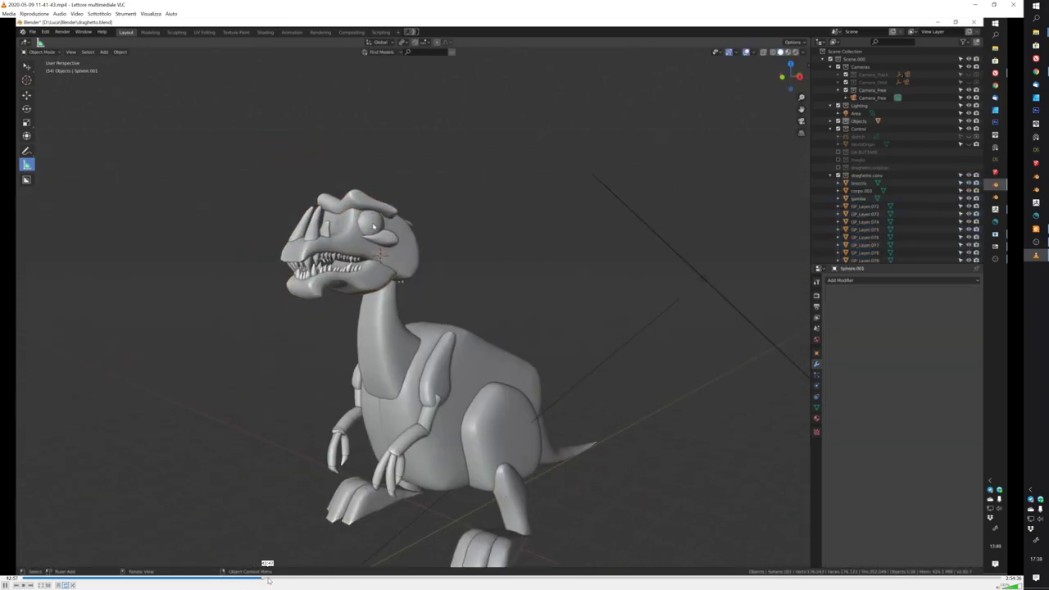
pyautogui.click(268, 580)
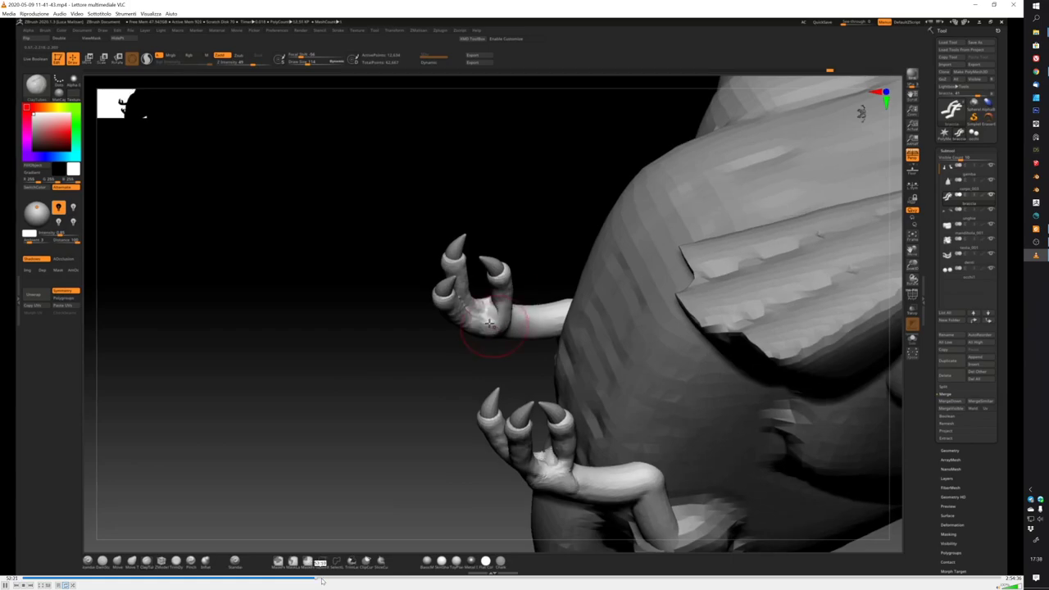
# - Skip through the ZBrush sculpting of hands, head and feet to the colored teal subtools
pyautogui.moveTo(322, 581); pyautogui.dragTo(334, 579)
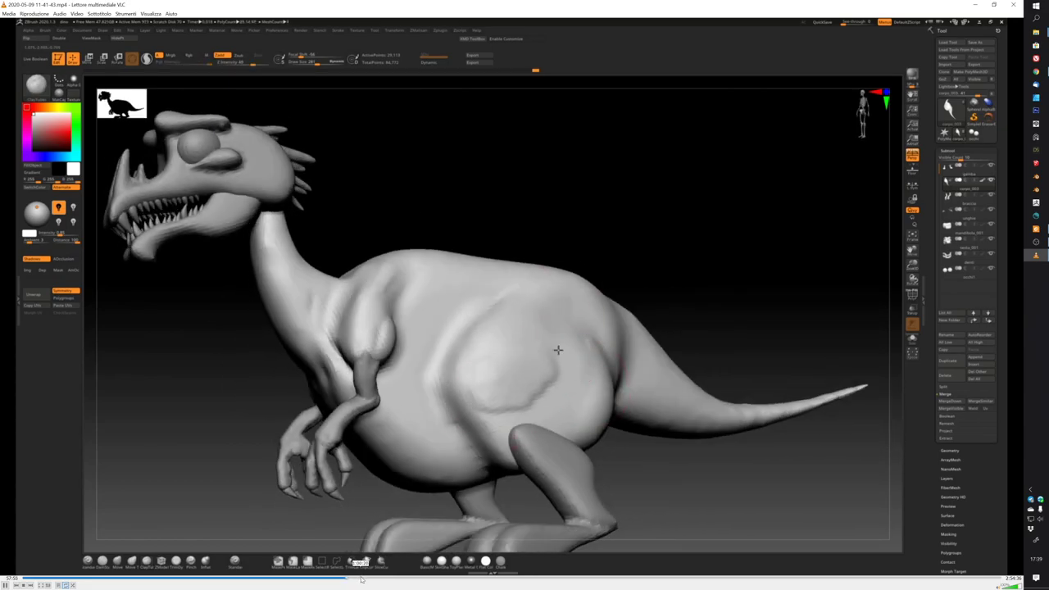
pyautogui.click(360, 580)
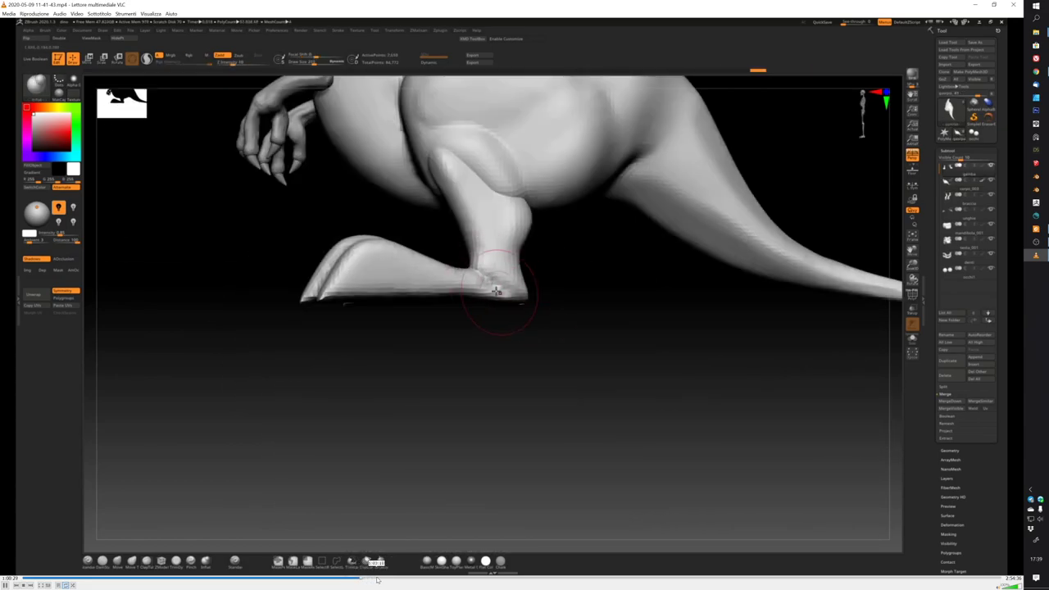
pyautogui.moveTo(377, 579); pyautogui.dragTo(396, 579)
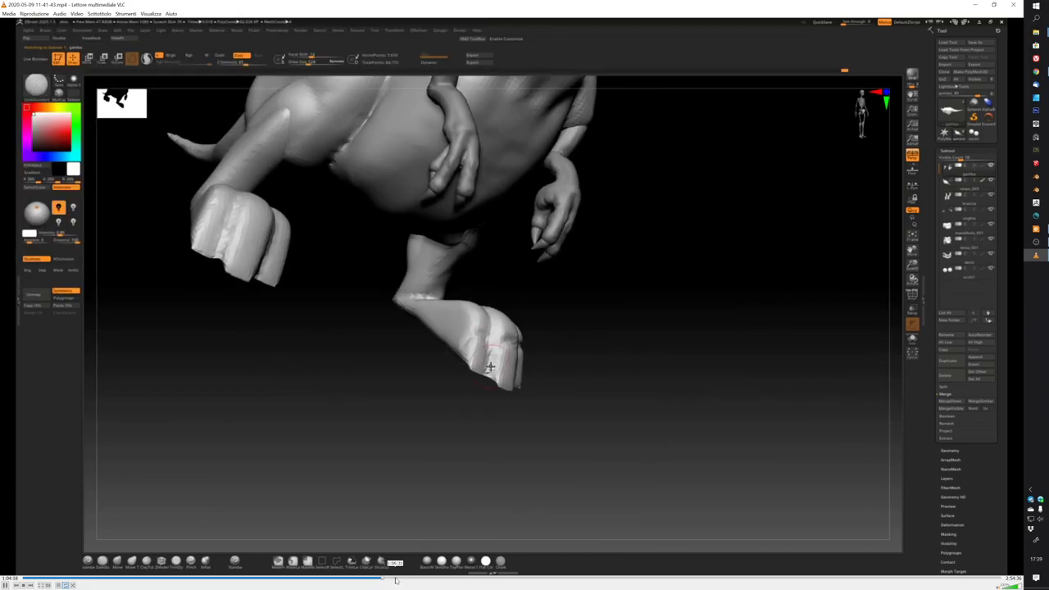
pyautogui.moveTo(396, 579); pyautogui.dragTo(448, 580)
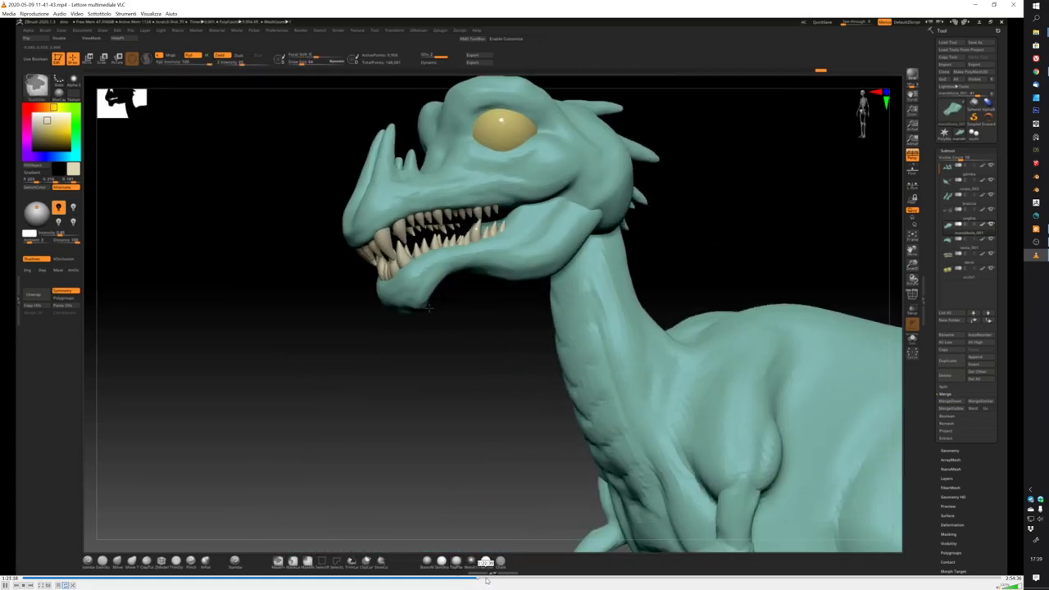
# - Skip through UV layout and polypainting to the teal body with pink belly and orange back patches
pyautogui.click(486, 581)
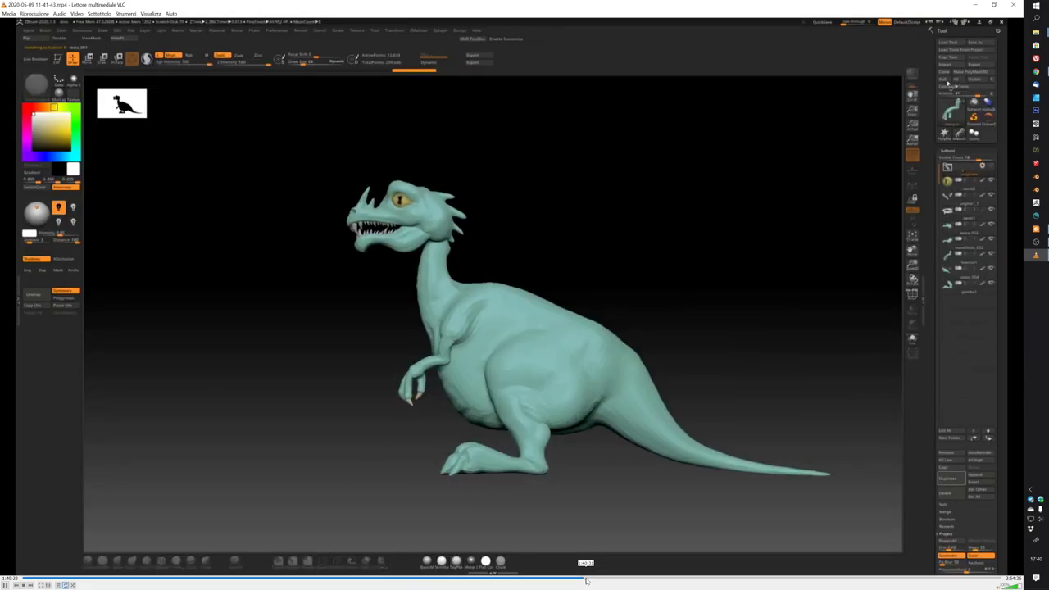
pyautogui.moveTo(598, 581); pyautogui.dragTo(621, 580)
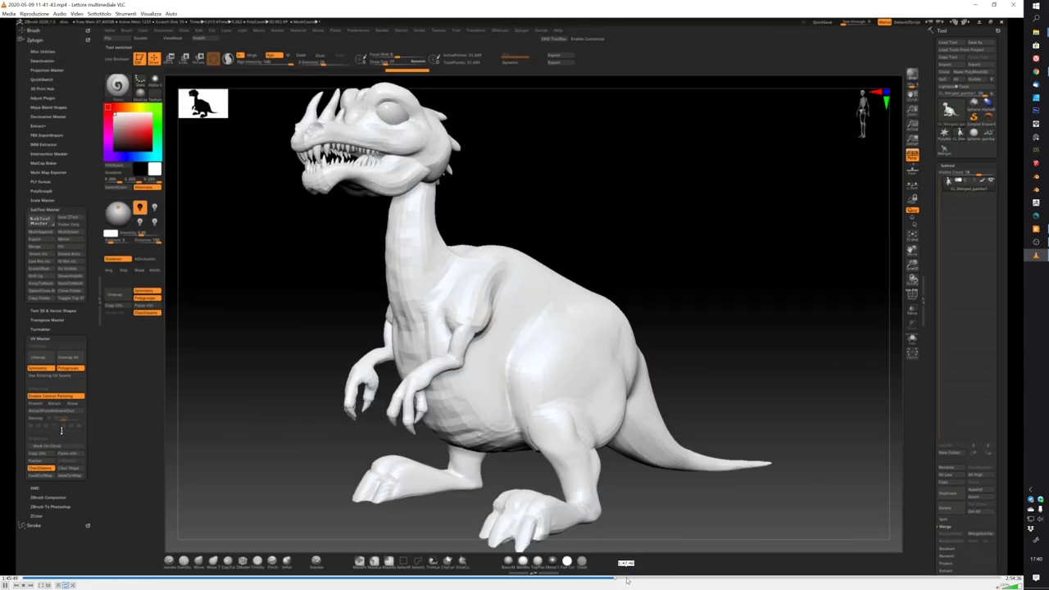
pyautogui.moveTo(627, 579); pyautogui.dragTo(685, 580)
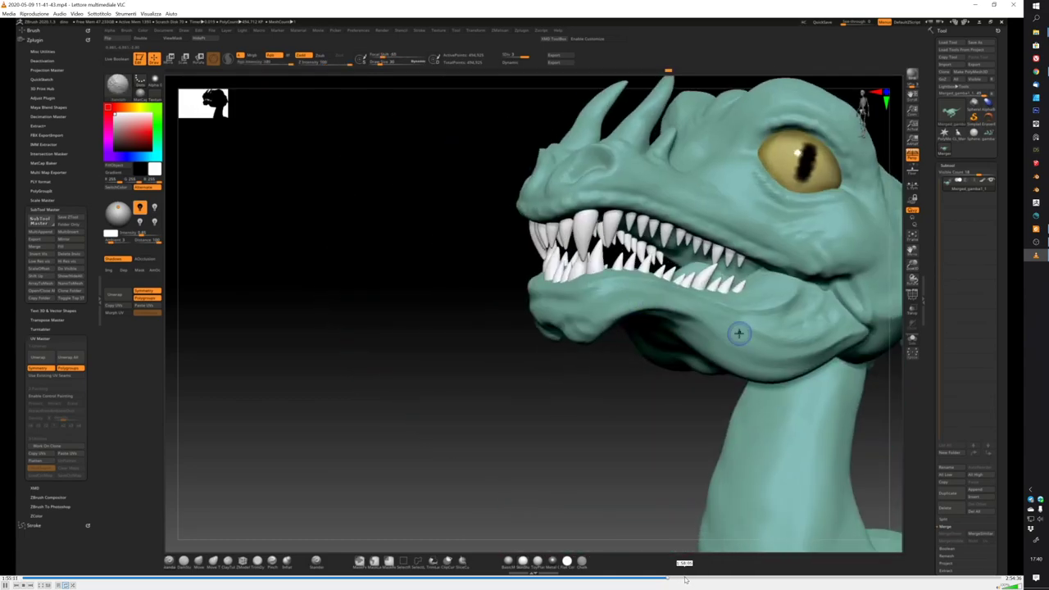
pyautogui.moveTo(685, 579); pyautogui.dragTo(715, 580)
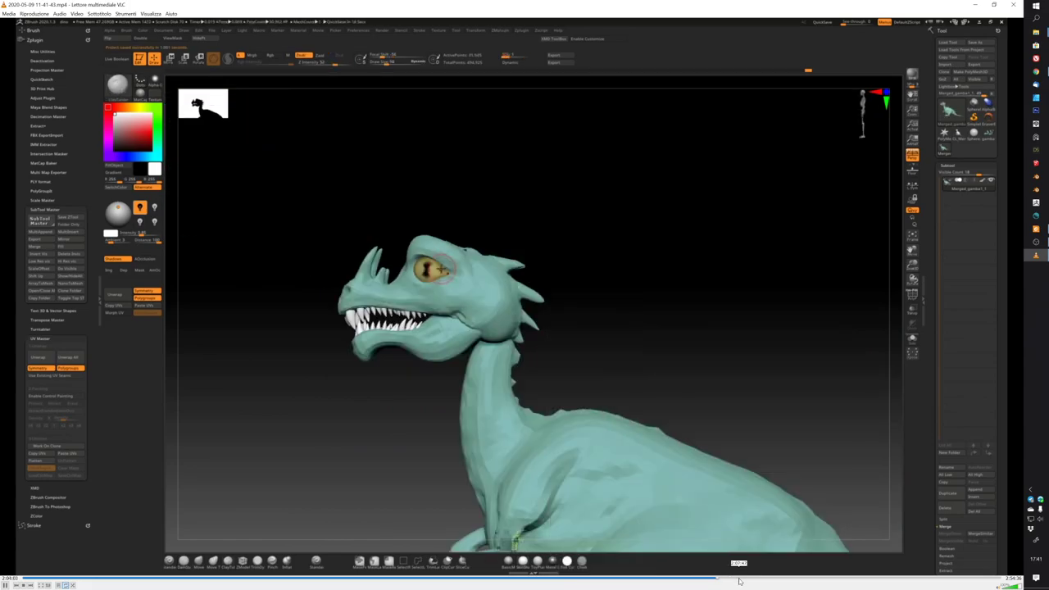
pyautogui.moveTo(745, 581); pyautogui.dragTo(766, 581)
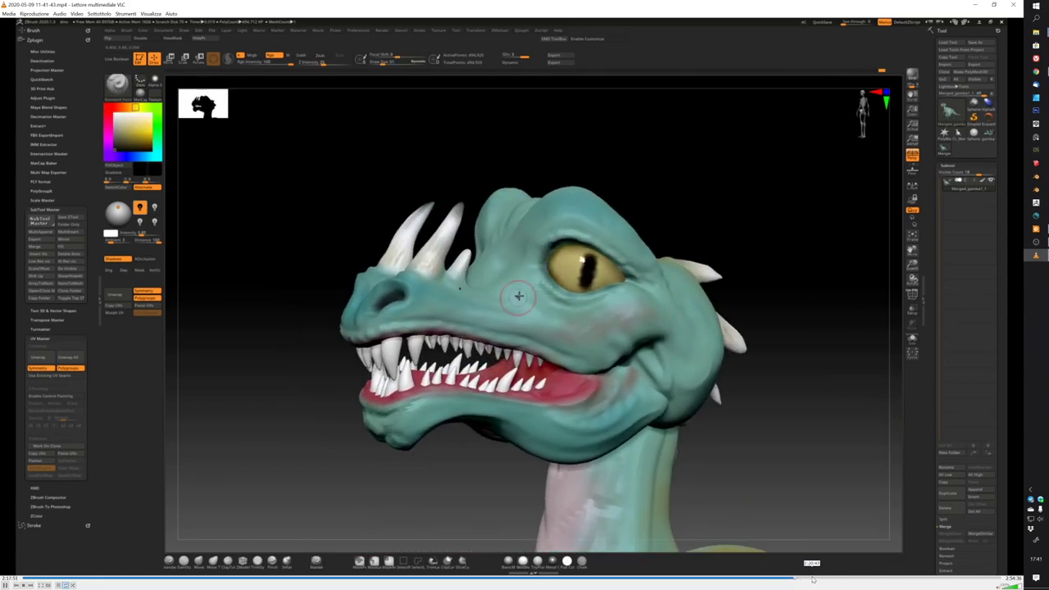
# - Jump ahead to the finished polypainted dinosaur and its generated normal map
pyautogui.click(813, 579)
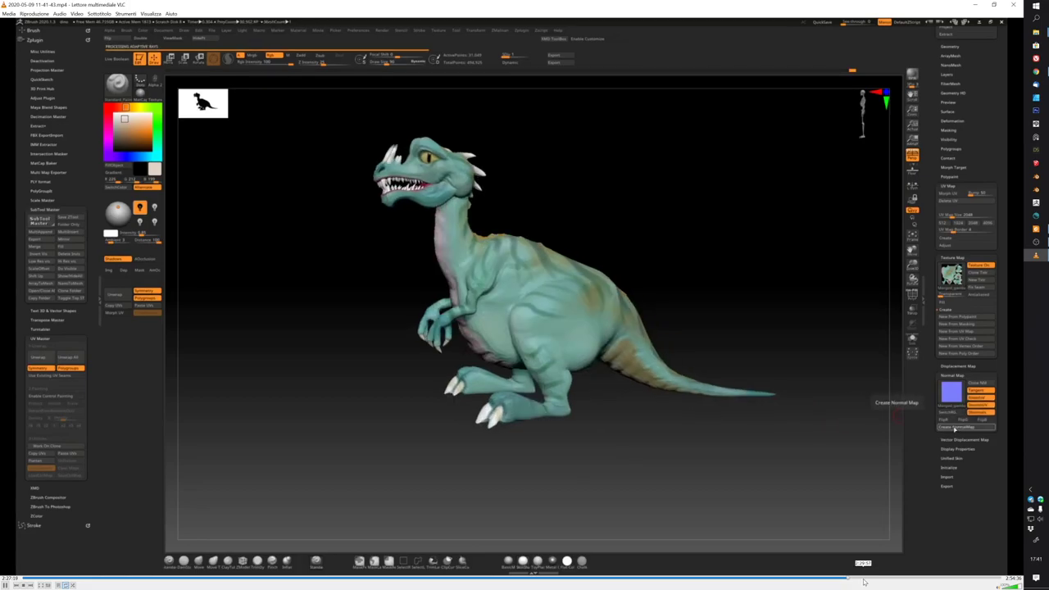
# - Seek the video past Blender's UV Editing and the dinosaur's textured shader-node setup
pyautogui.click(874, 581)
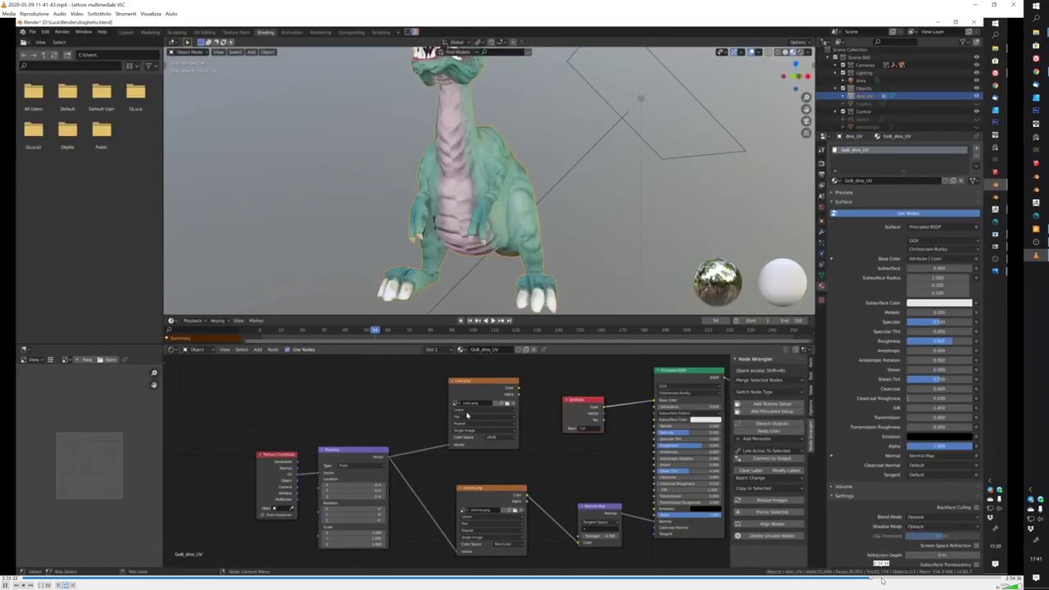
pyautogui.click(879, 581)
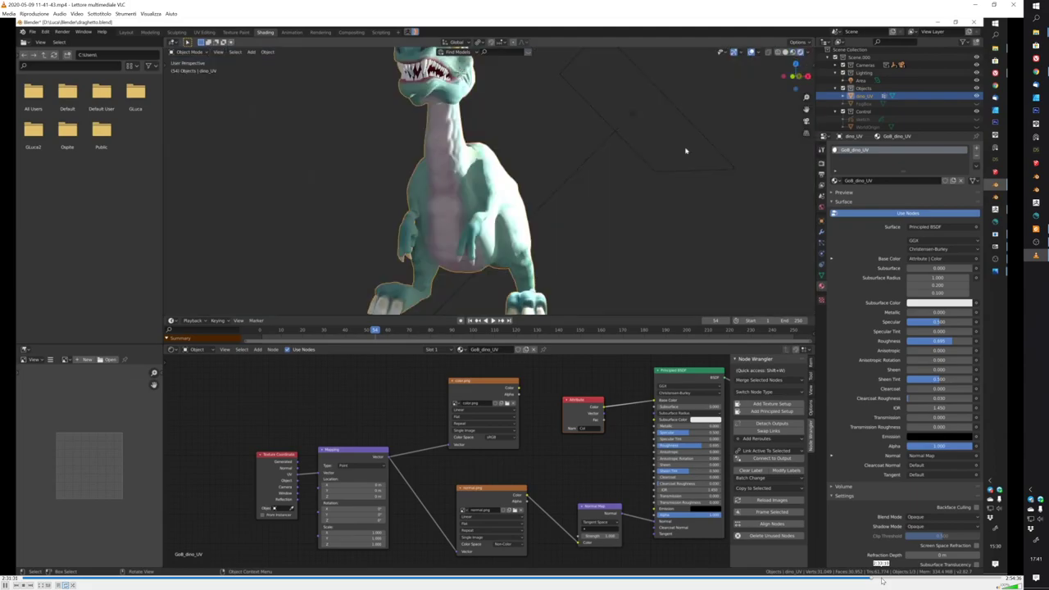
pyautogui.moveTo(882, 581); pyautogui.dragTo(888, 580)
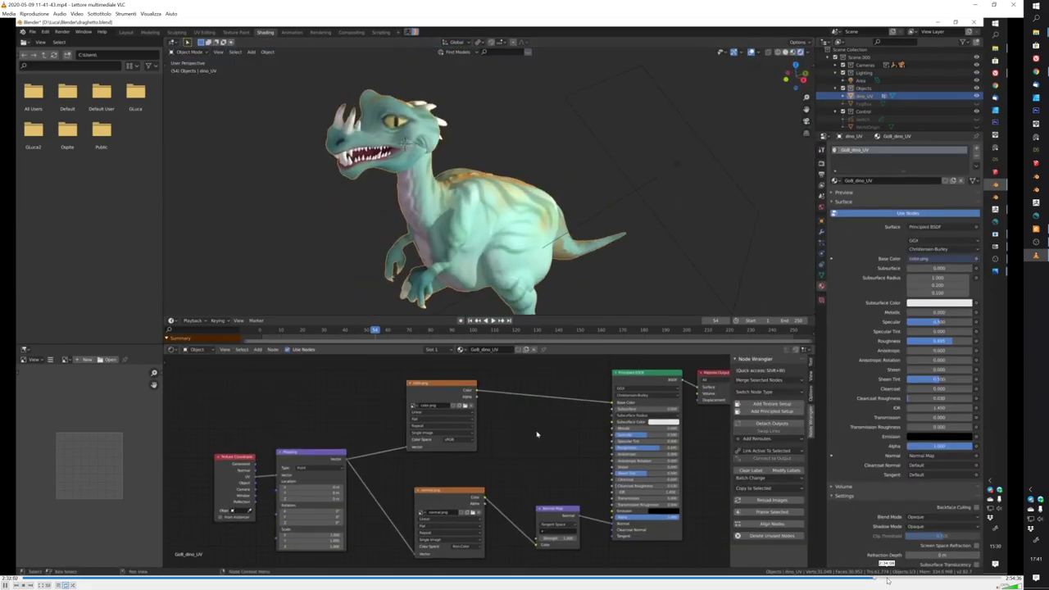
pyautogui.click(891, 581)
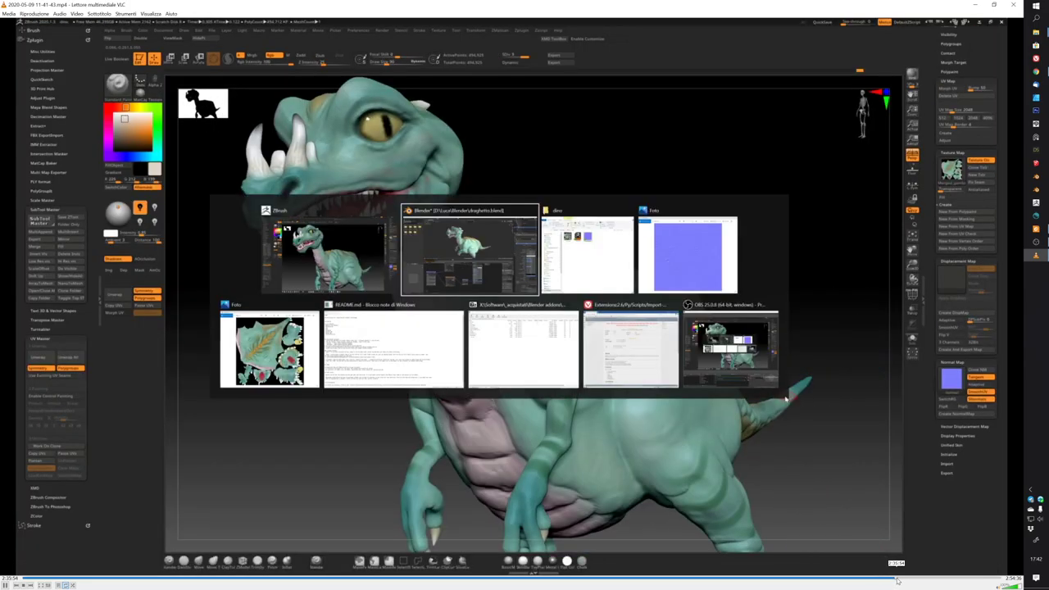
# - Skip the video through scene layout, lighting, texture nodes and the full rendered dinosaur
pyautogui.click(902, 579)
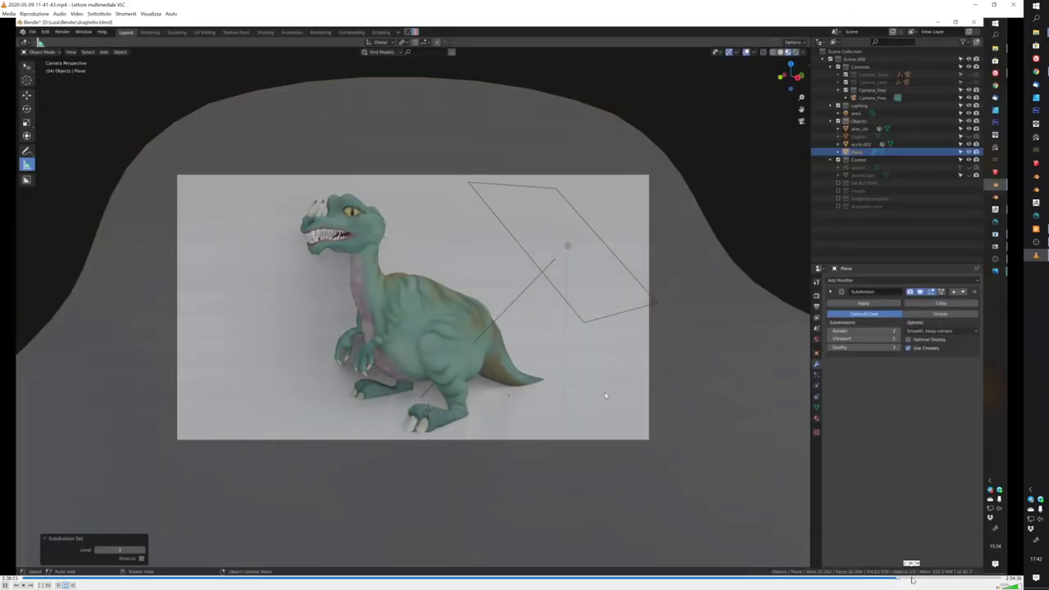
pyautogui.click(917, 580)
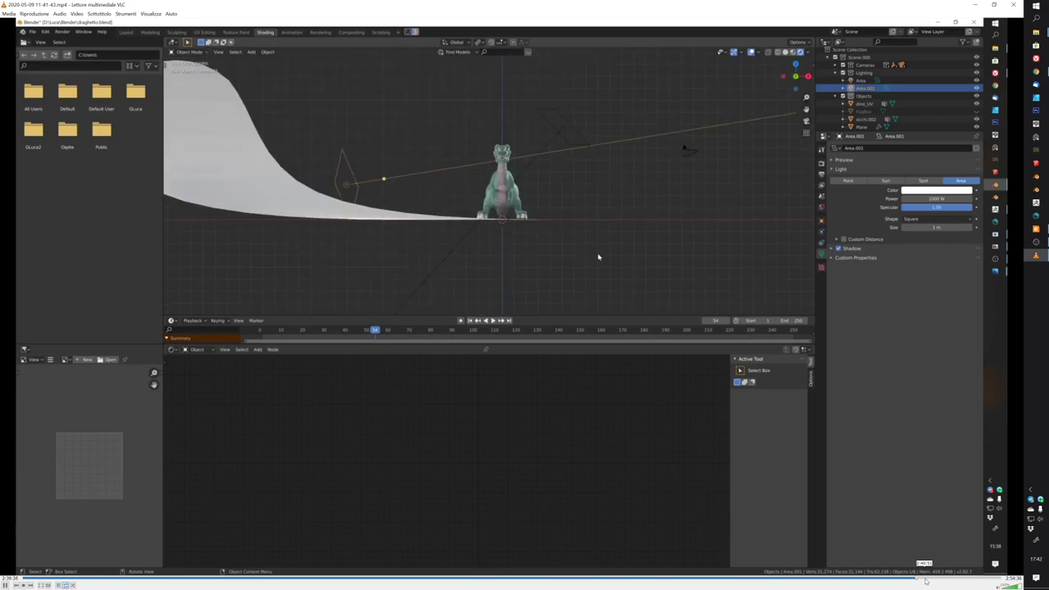
pyautogui.click(939, 581)
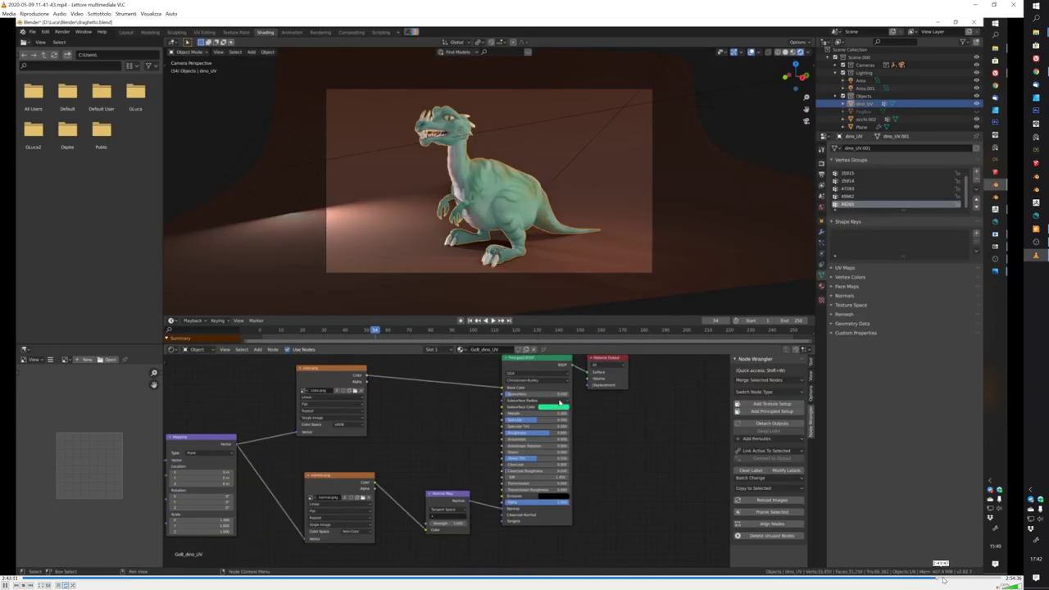
pyautogui.click(946, 580)
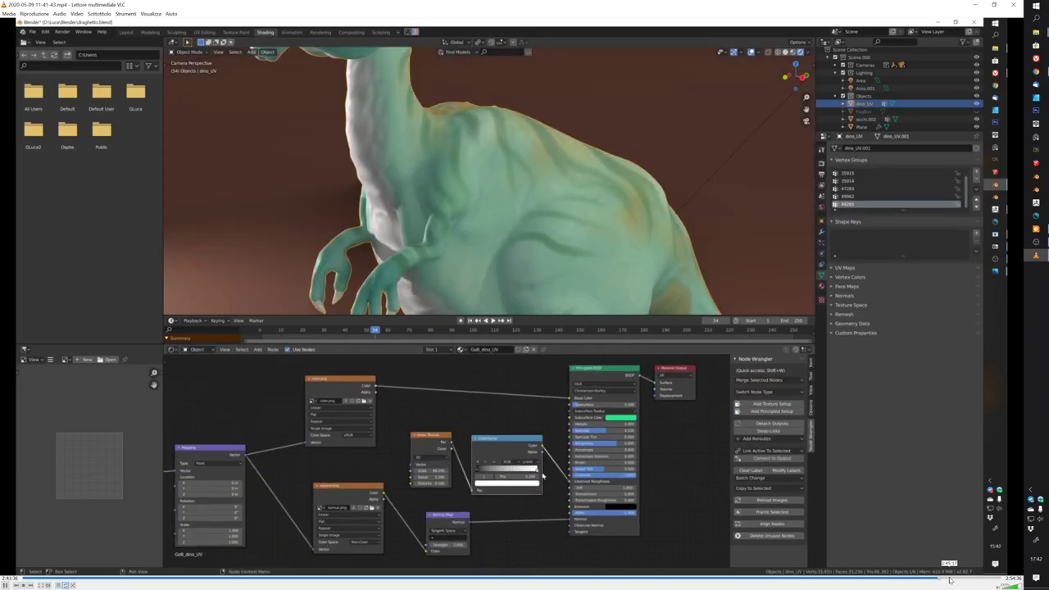
pyautogui.click(960, 580)
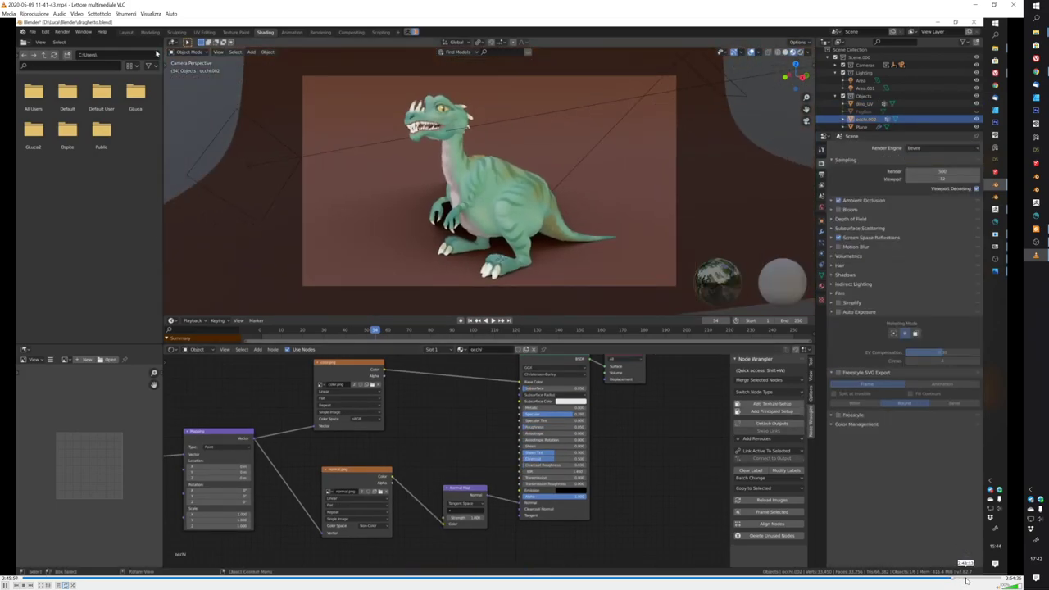
pyautogui.click(967, 580)
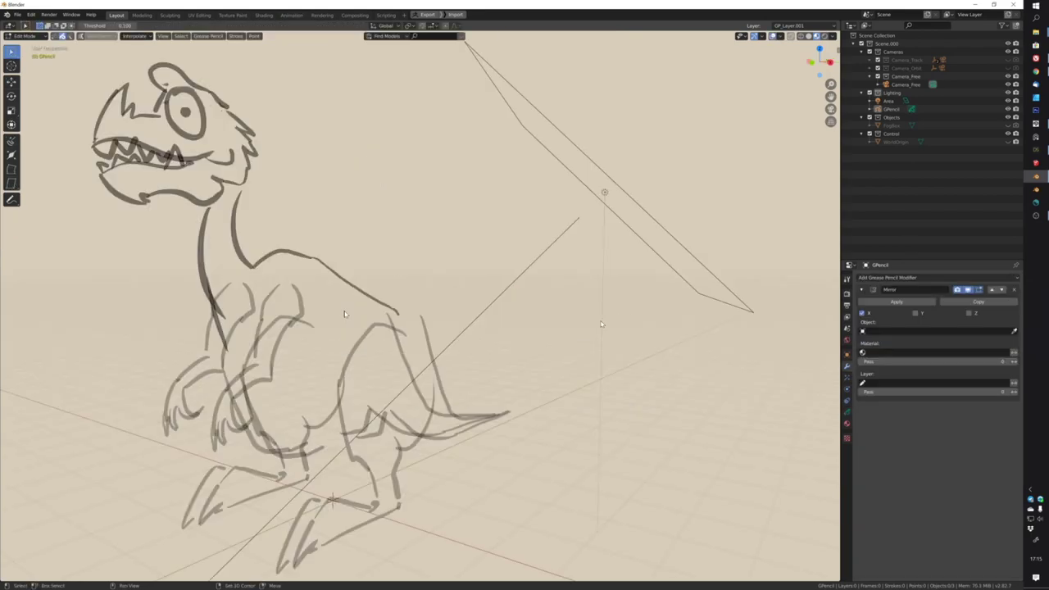
# - Orbit around the grease pencil dinosaur sketch to inspect its dark lines
pyautogui.moveTo(344, 313); pyautogui.dragTo(519, 312, button='middle')
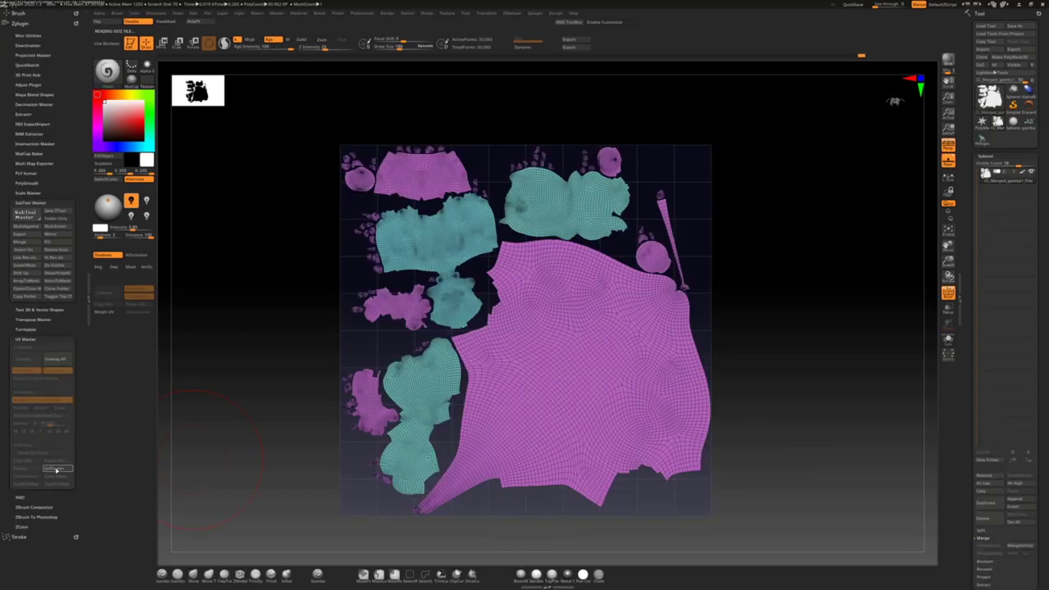
# - Unflatten the dinosaur's UV layout in UV Master to restore the 3D model
pyautogui.click(55, 469)
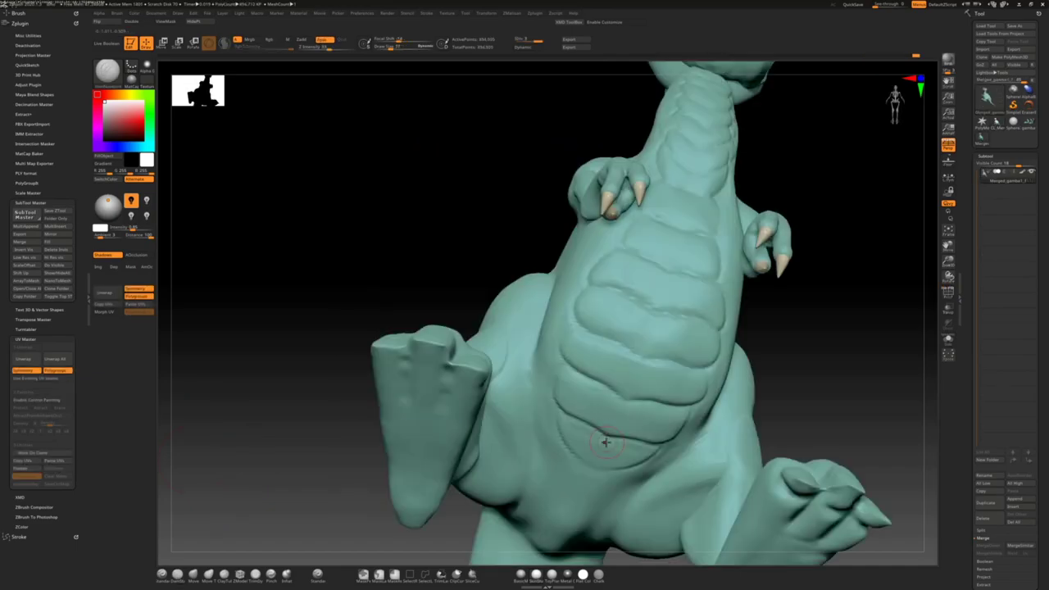